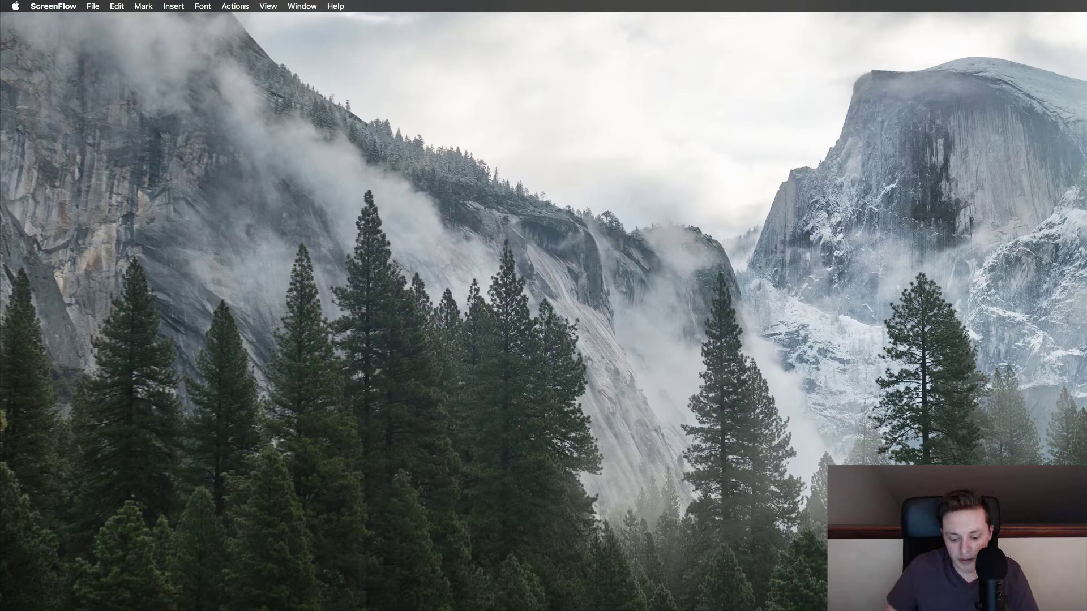
Switch to Safari, where the domains.google home page is open with an empty search box.
{"action": "key", "text": "super+Tab"}
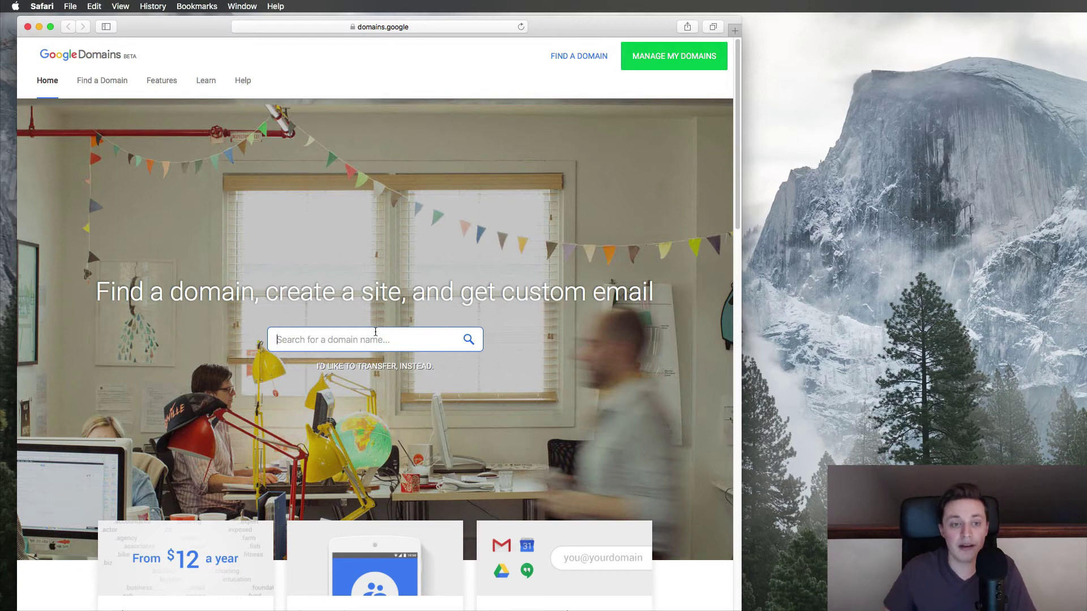
In a new tab on godaddy.com, search brunchbrew.com and see it available for $11.99.
{"action": "left_click", "coordinate": [731, 30]}
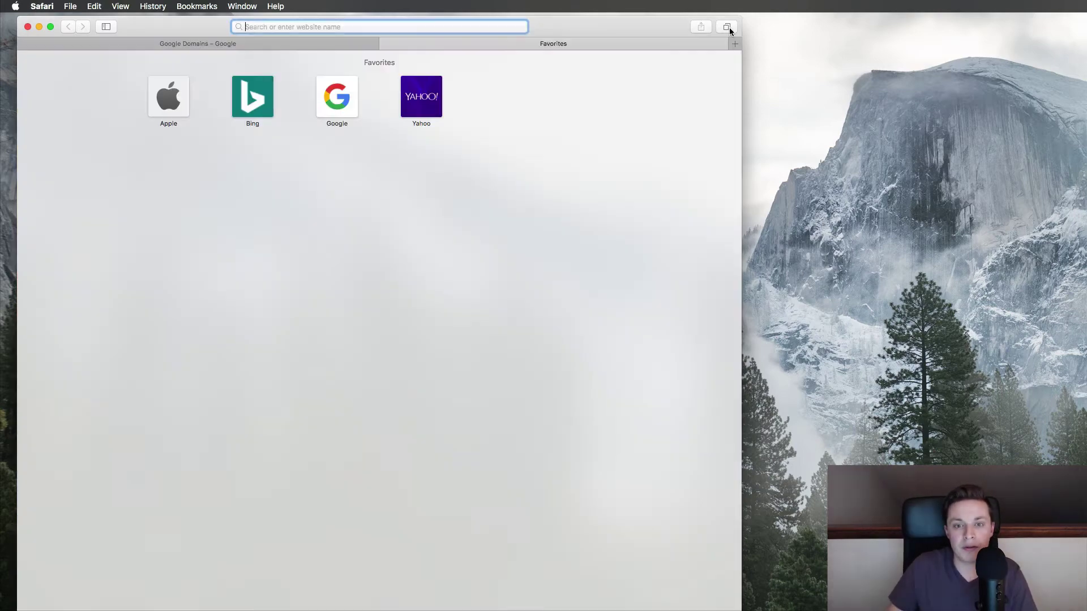
{"action": "type", "text": "godaddy.com"}
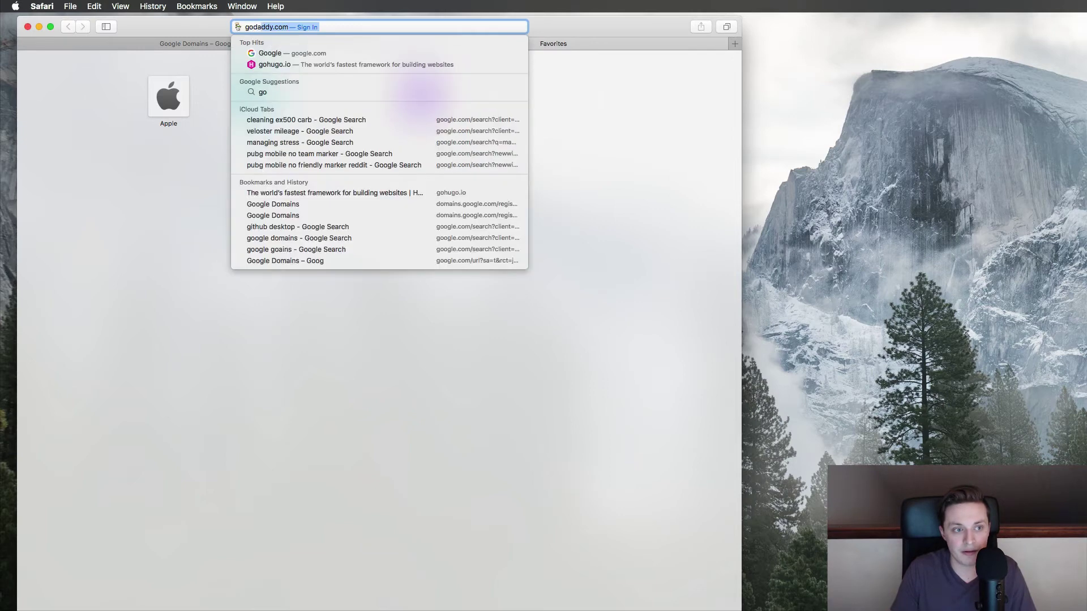
{"action": "key", "text": "Return"}
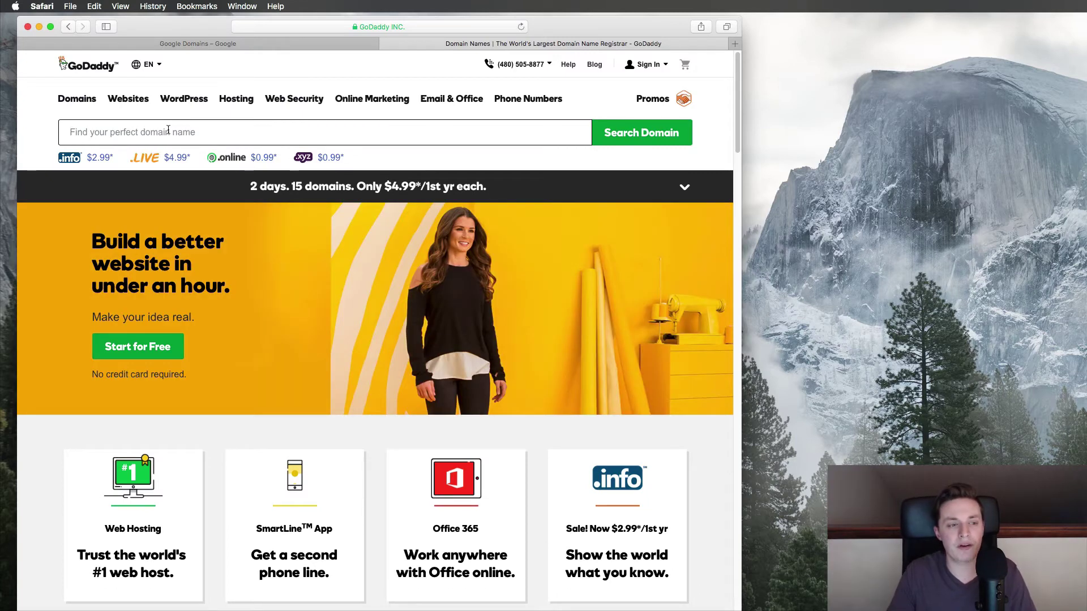
{"action": "type", "text": "br"}
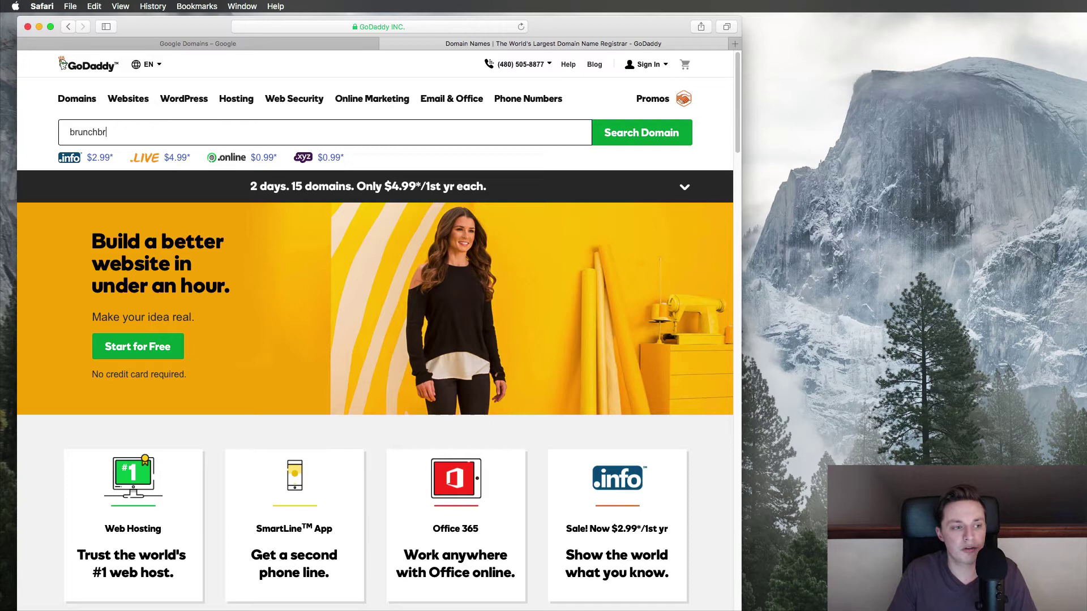
{"action": "key", "text": "BackSpace"}
{"action": "key", "text": "BackSpace"}
{"action": "type", "text": " brew.com"}
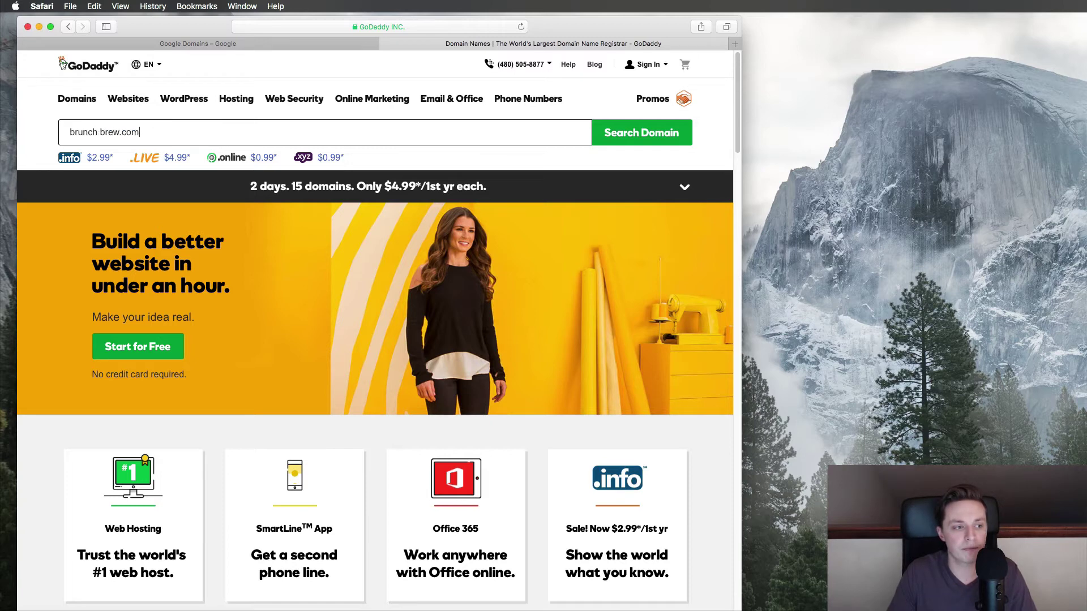
{"action": "key", "text": "Return"}
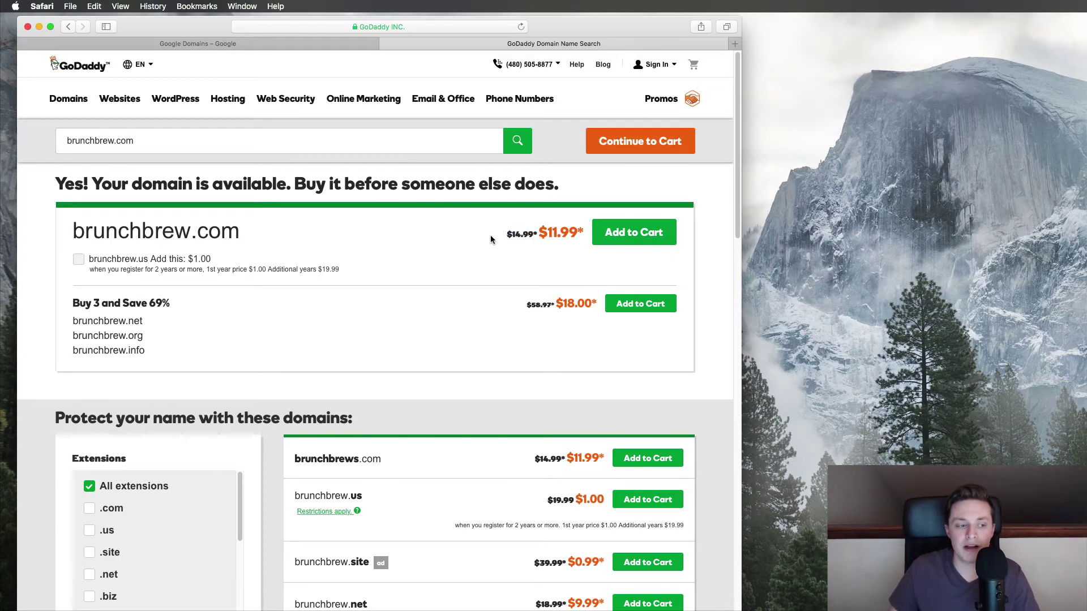
Add brunchbrew.com to the GoDaddy cart, check the $7.99/year privacy price, then close GoDaddy.
{"action": "left_click", "coordinate": [630, 226]}
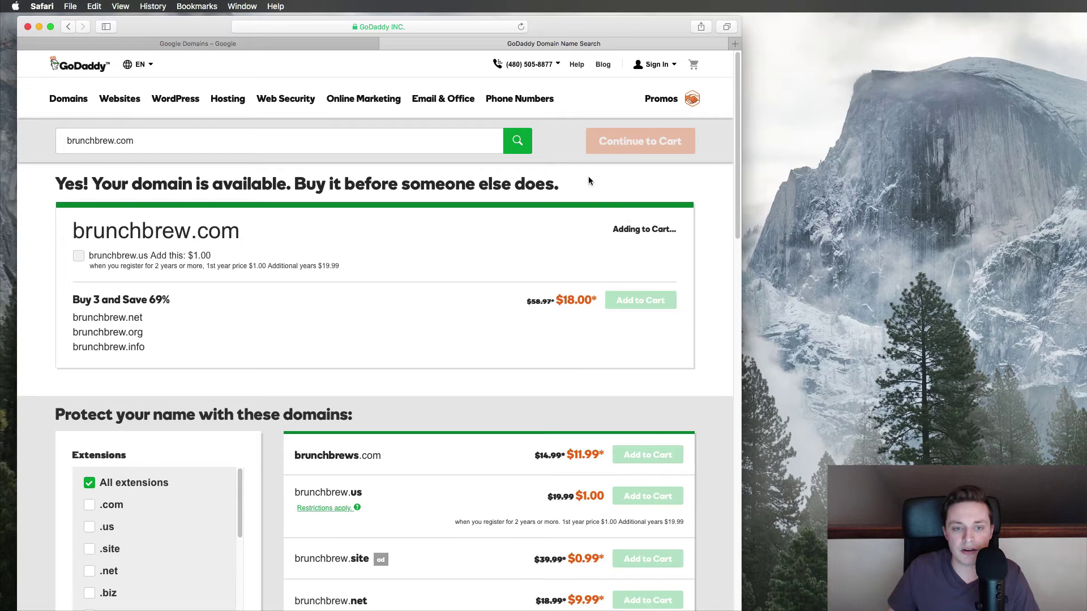
{"action": "left_click", "coordinate": [634, 138]}
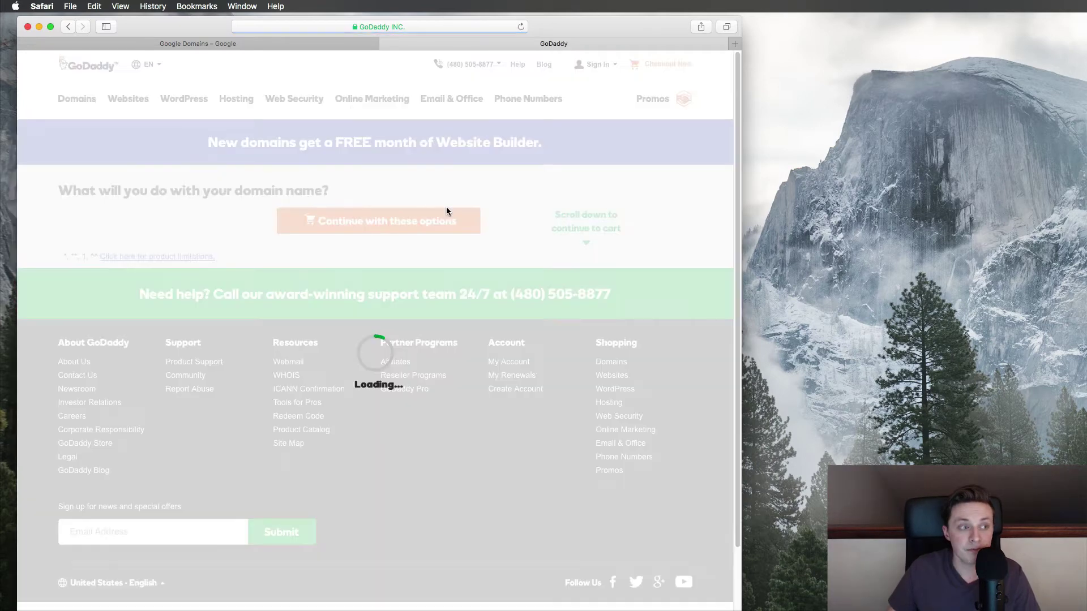
{"action": "scroll", "coordinate": [124, 394], "scroll_direction": "down", "scroll_amount": 1}
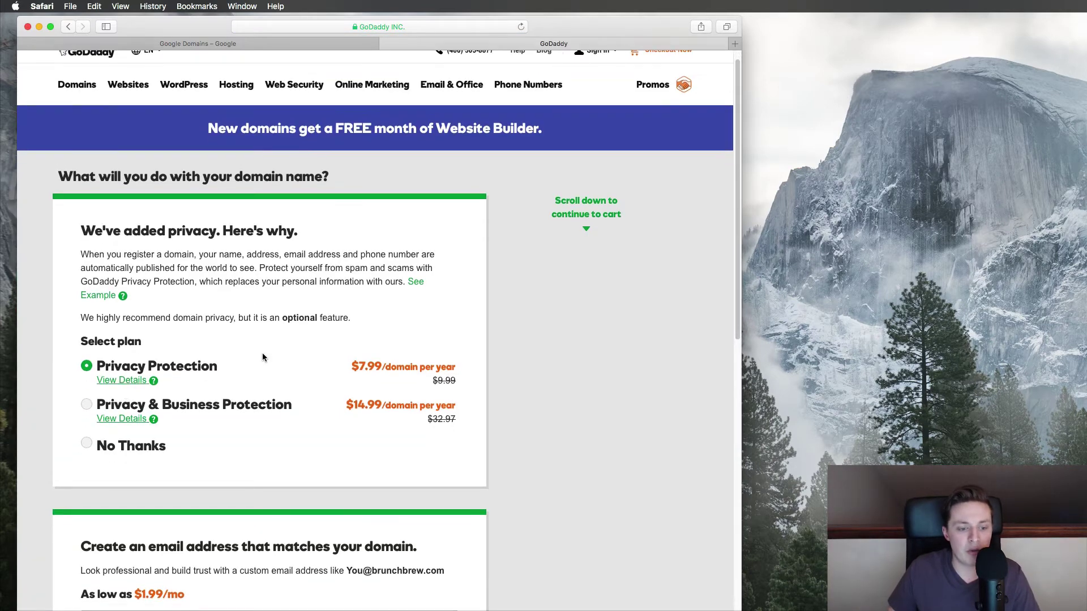
{"action": "triple_click", "coordinate": [378, 373]}
{"action": "left_click", "coordinate": [408, 367]}
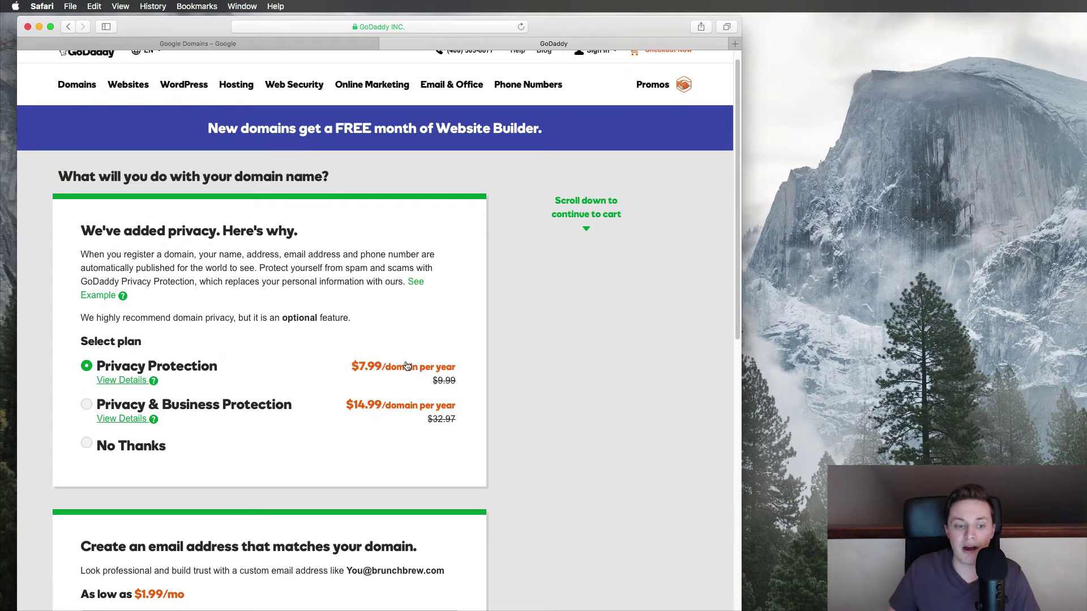
{"action": "left_click_drag", "start_coordinate": [446, 380], "coordinate": [453, 384]}
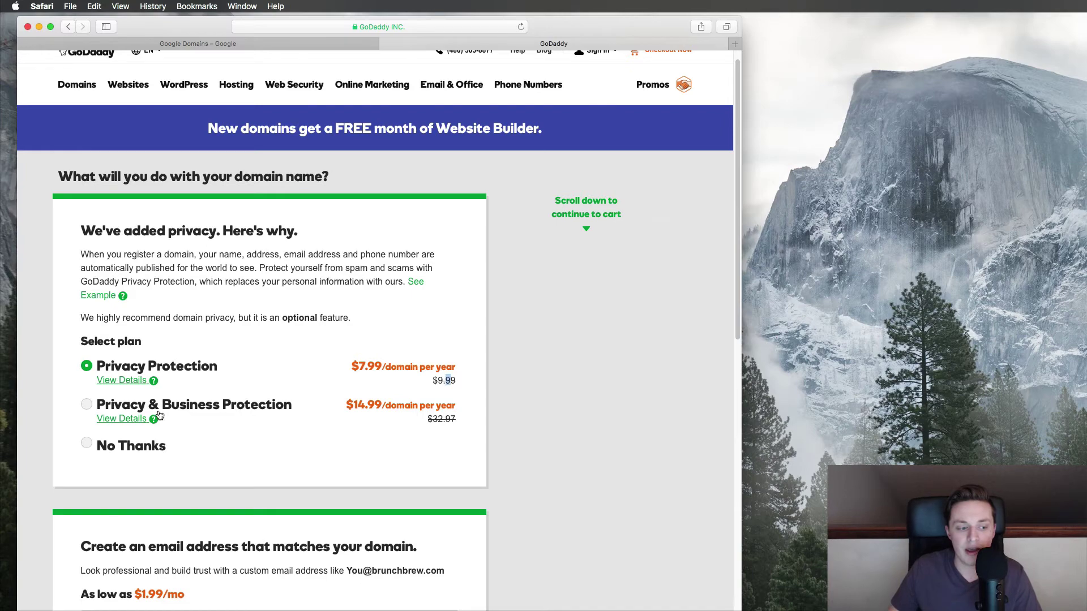
{"action": "scroll", "coordinate": [133, 399], "scroll_direction": "down", "scroll_amount": 4}
{"action": "scroll", "coordinate": [234, 387], "scroll_direction": "up", "scroll_amount": 4}
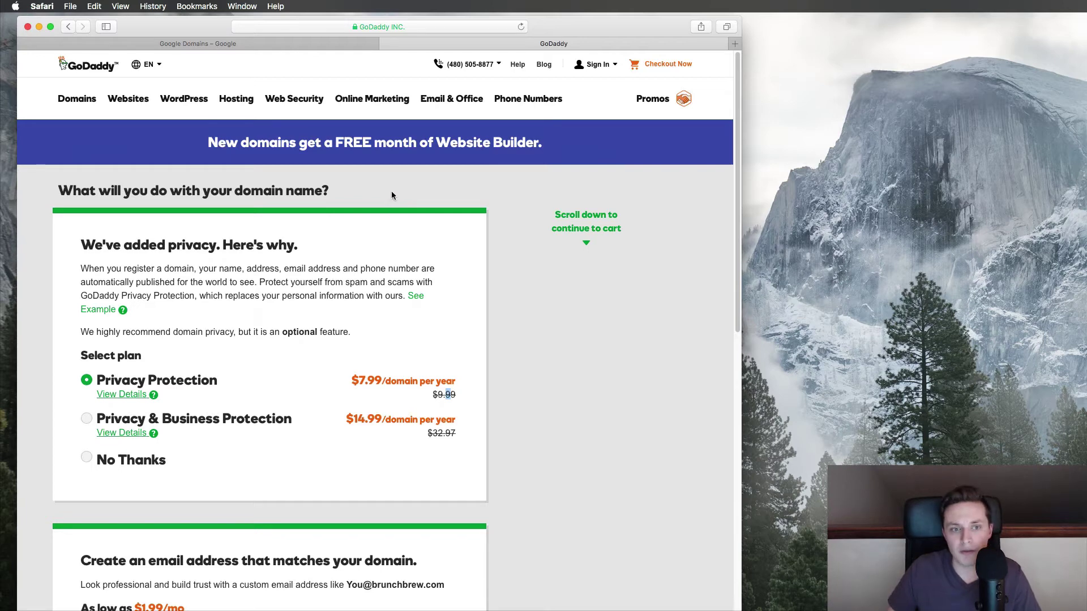
{"action": "key", "text": "super+w"}
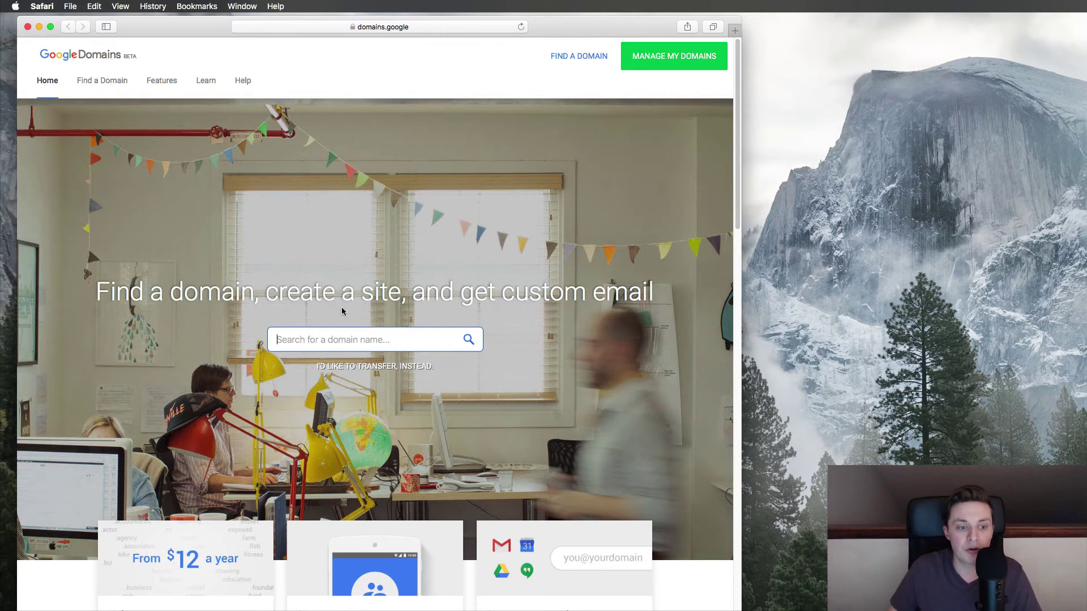
Search Google Domains for brunchbrew.com, which shows as available at $12/year.
{"action": "left_click", "coordinate": [377, 340]}
{"action": "type", "text": "brunch brew"}
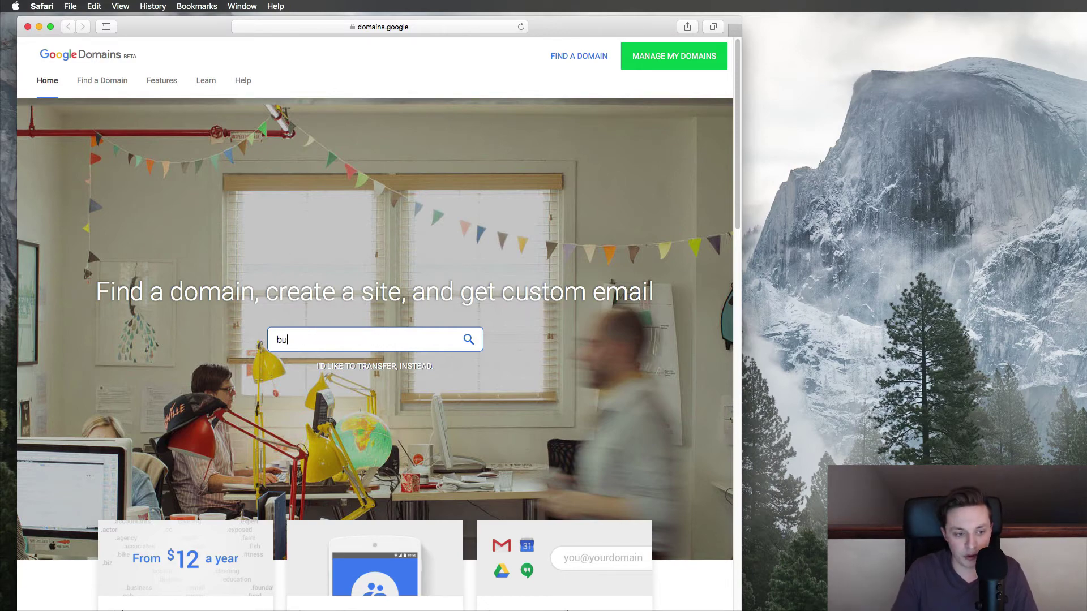
{"action": "type", "text": ".com"}
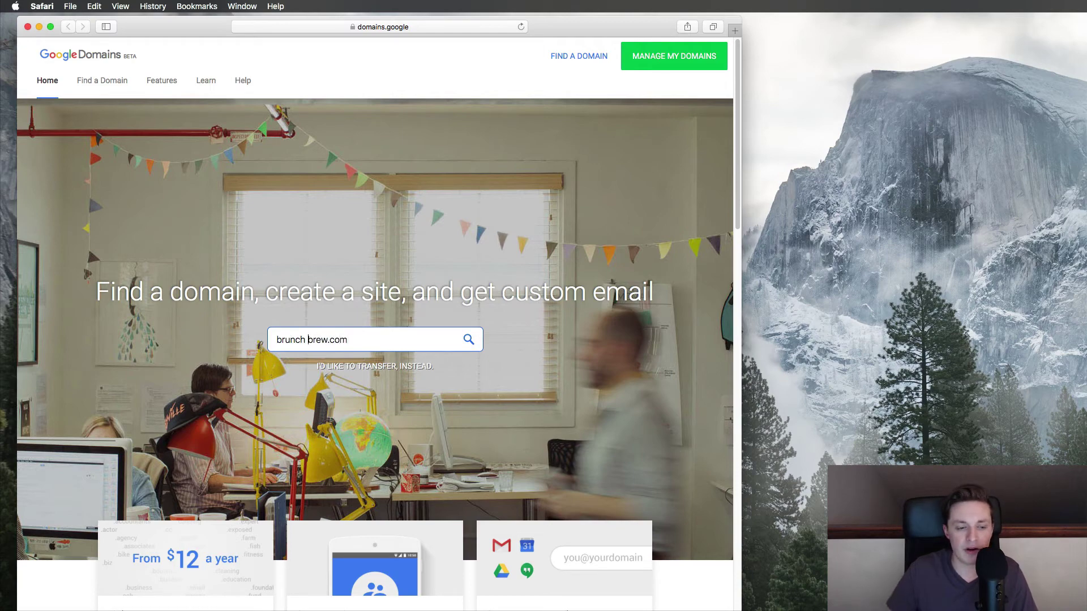
{"action": "key", "text": "BackSpace"}
{"action": "key", "text": "Return"}
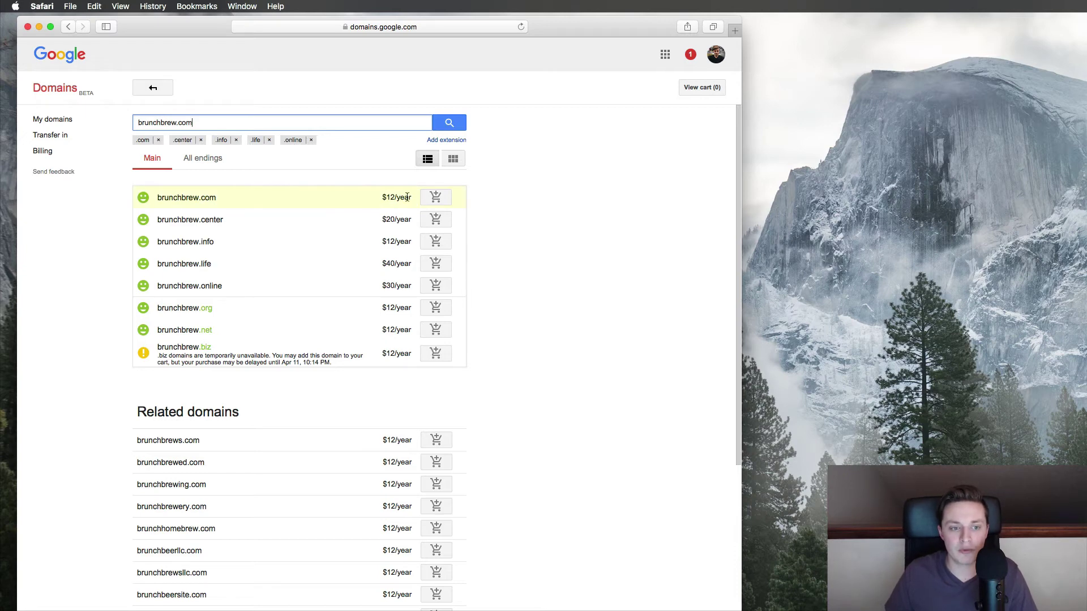
Add the $12/year brunchbrew.com result to the cart and view the cart (1).
{"action": "left_click", "coordinate": [436, 197]}
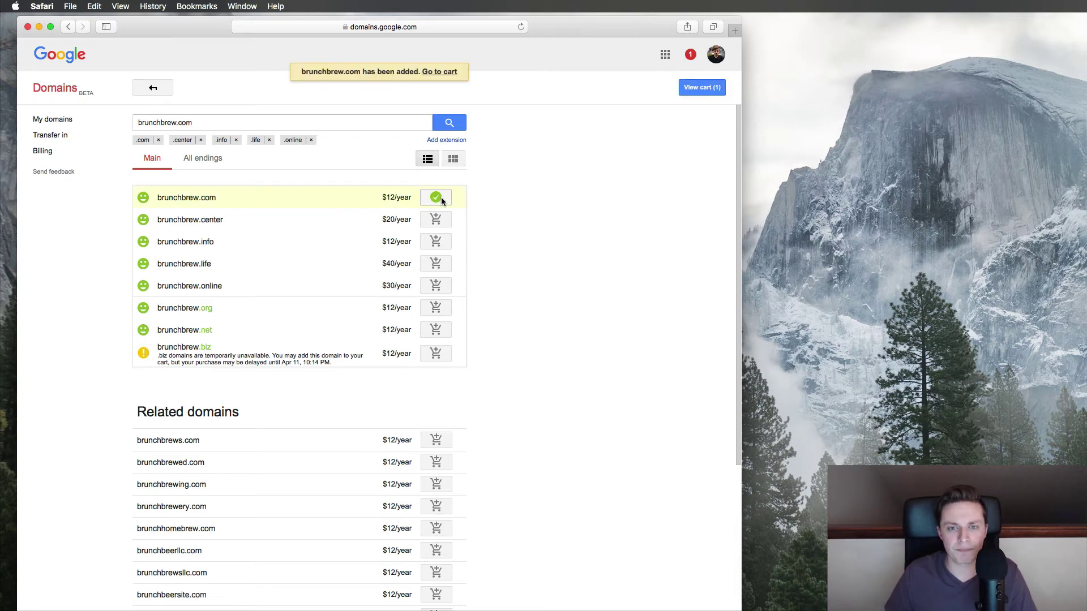
{"action": "scroll", "coordinate": [447, 197], "scroll_direction": "down", "scroll_amount": 5}
{"action": "scroll", "coordinate": [487, 193], "scroll_direction": "up", "scroll_amount": 5}
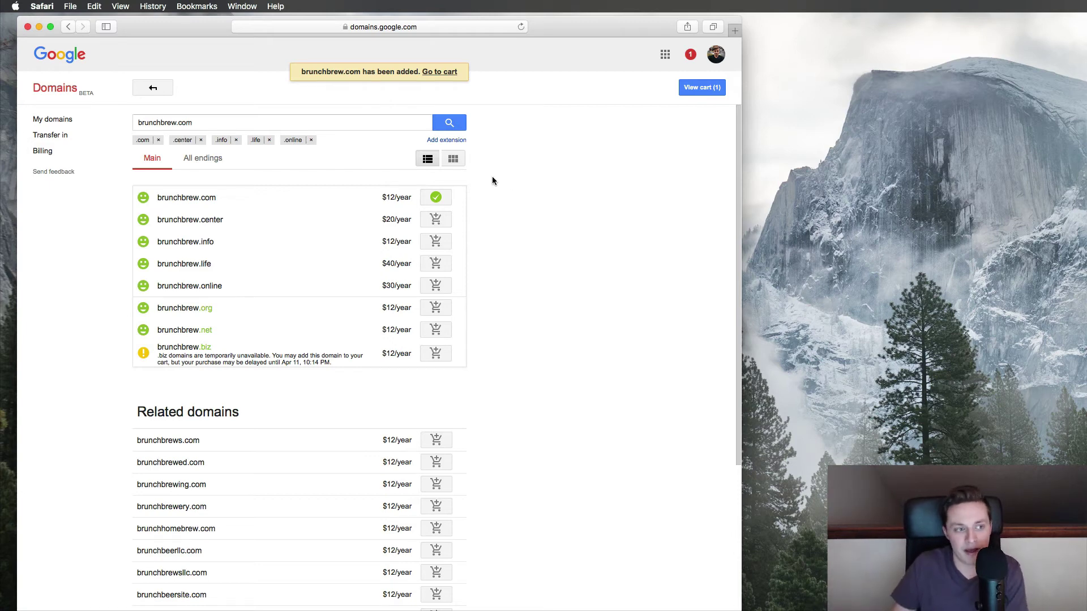
{"action": "left_click", "coordinate": [697, 94]}
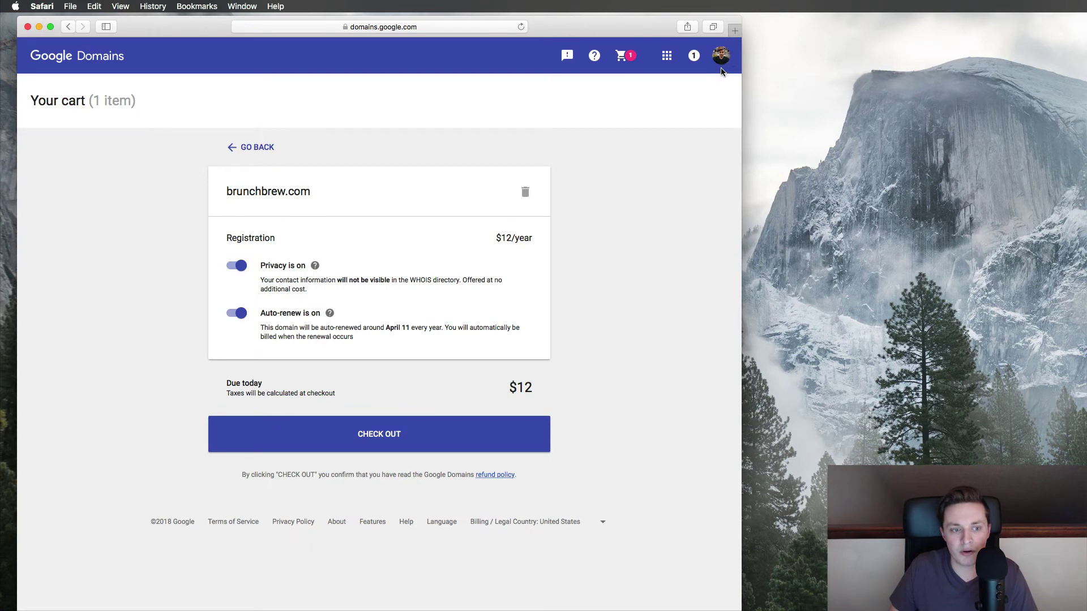
{"action": "left_click", "coordinate": [721, 56]}
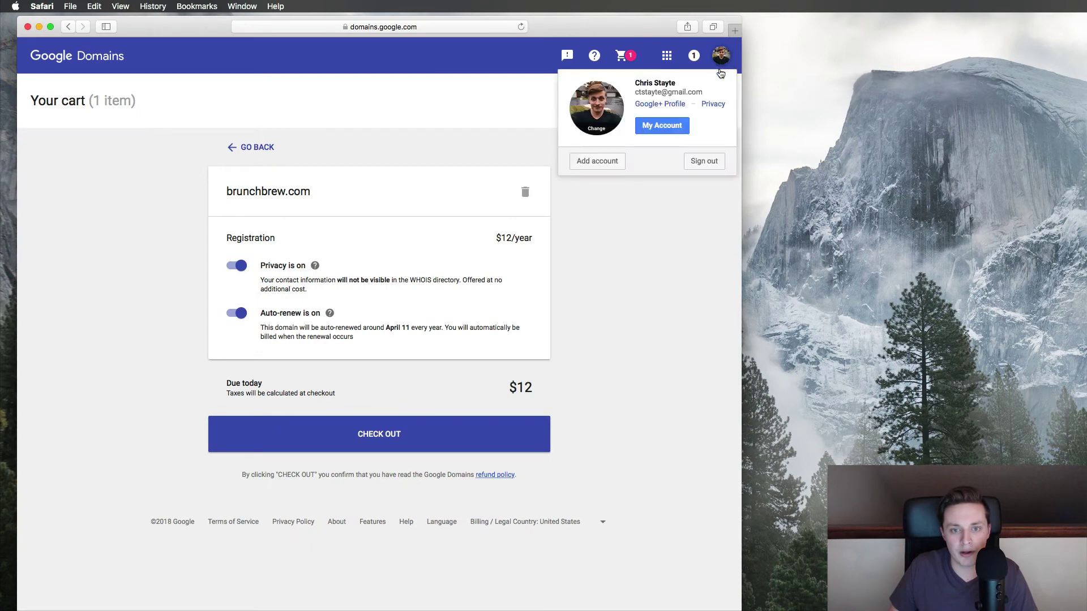
{"action": "left_click_drag", "start_coordinate": [679, 85], "coordinate": [604, 104]}
{"action": "left_click", "coordinate": [634, 273]}
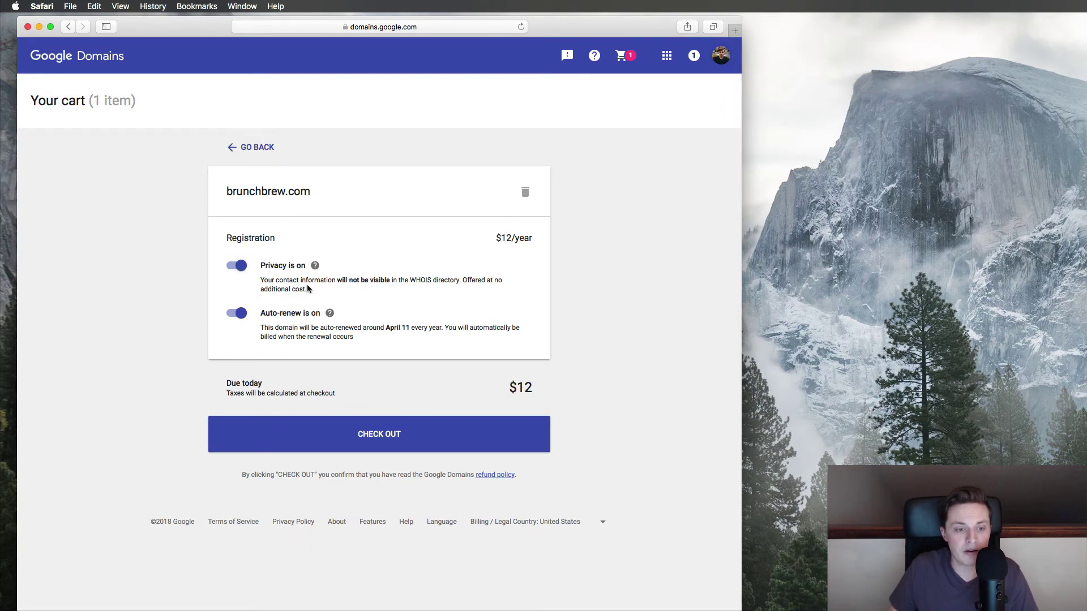
{"action": "mouse_move", "coordinate": [315, 267]}
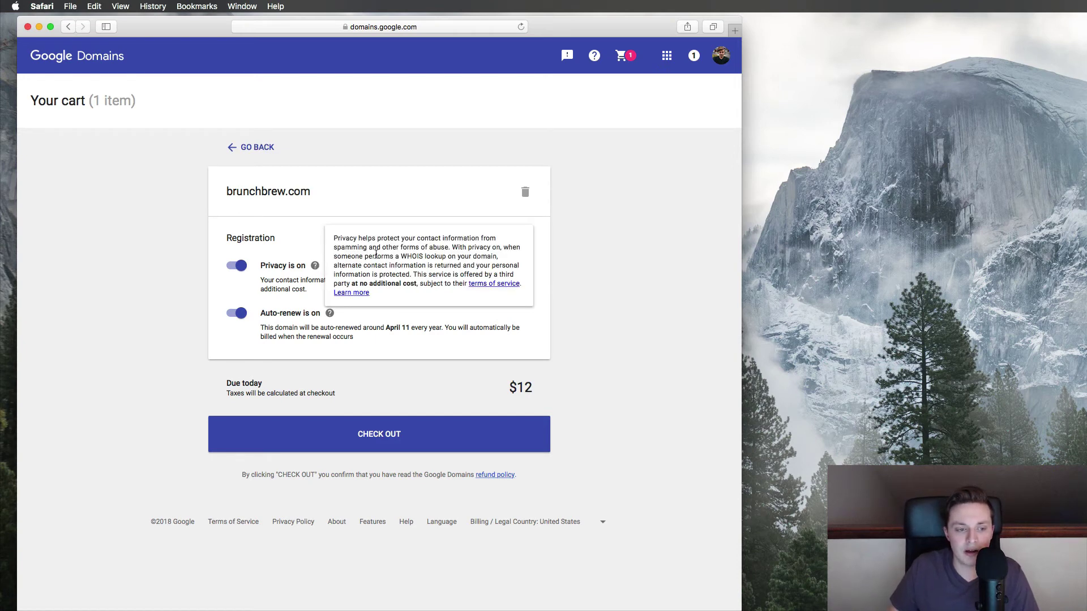
{"action": "left_click_drag", "start_coordinate": [377, 249], "coordinate": [386, 284]}
{"action": "left_click", "coordinate": [433, 280]}
{"action": "left_click", "coordinate": [433, 284]}
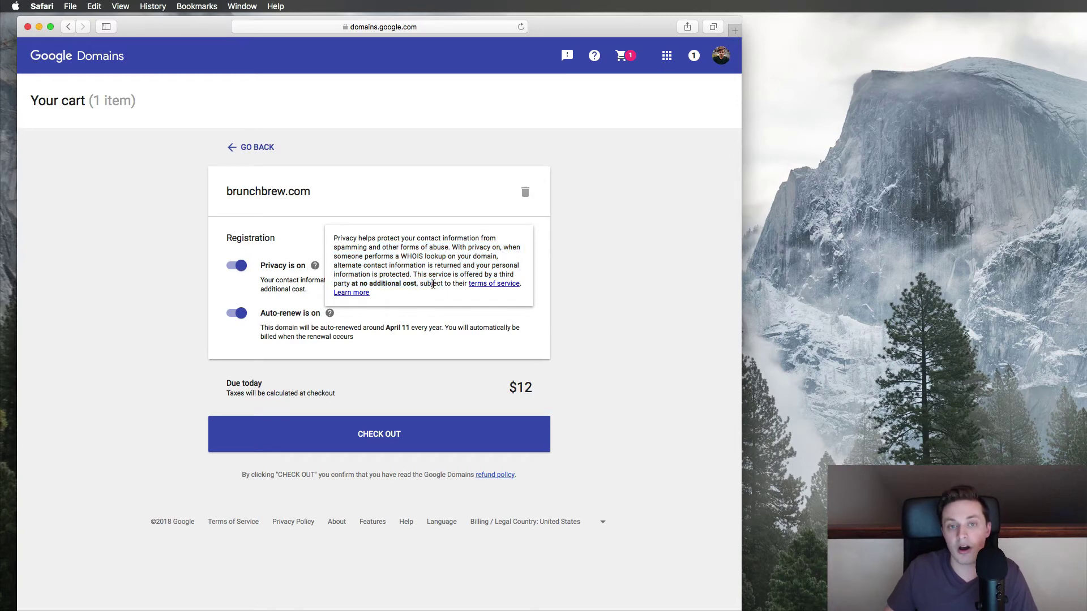
{"action": "left_click", "coordinate": [568, 304]}
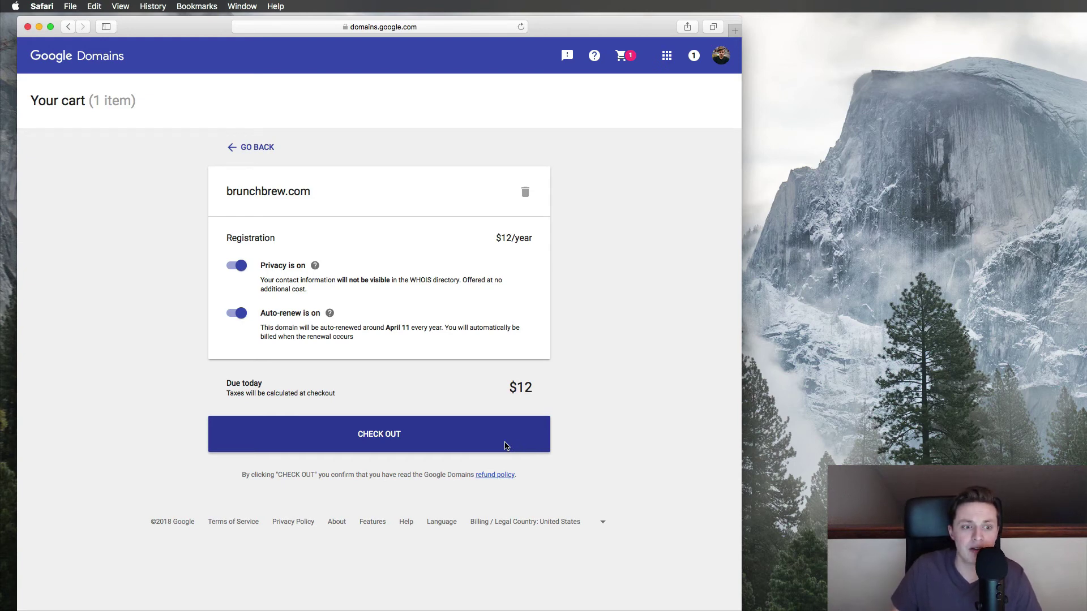
Check out, review the registrant details, and buy brunchbrew.com for $12.00.
{"action": "left_click", "coordinate": [475, 443]}
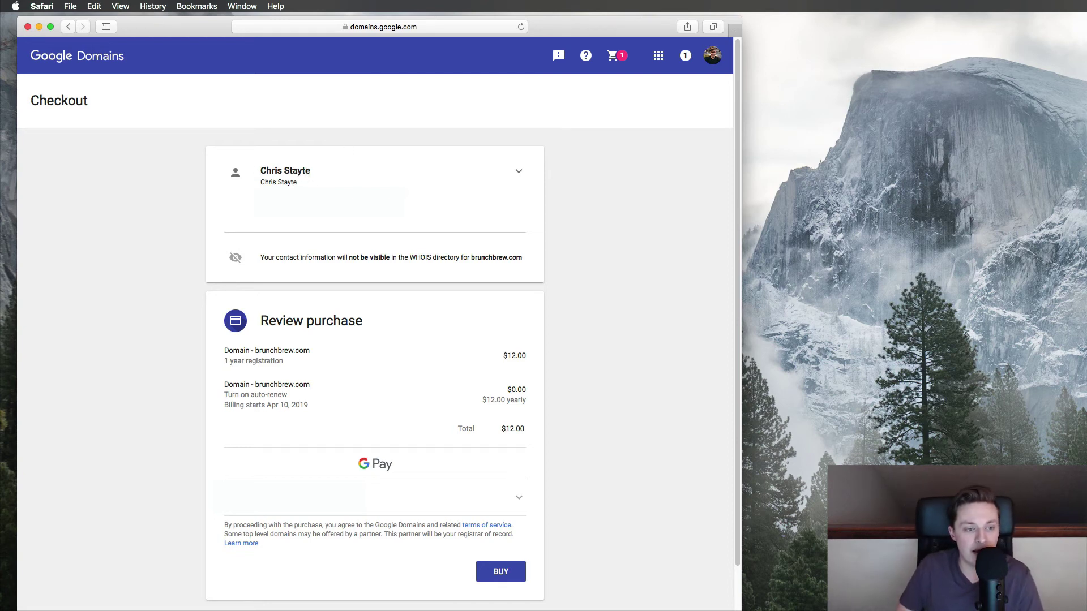
{"action": "left_click_drag", "start_coordinate": [298, 182], "coordinate": [260, 181]}
{"action": "left_click", "coordinate": [259, 181]}
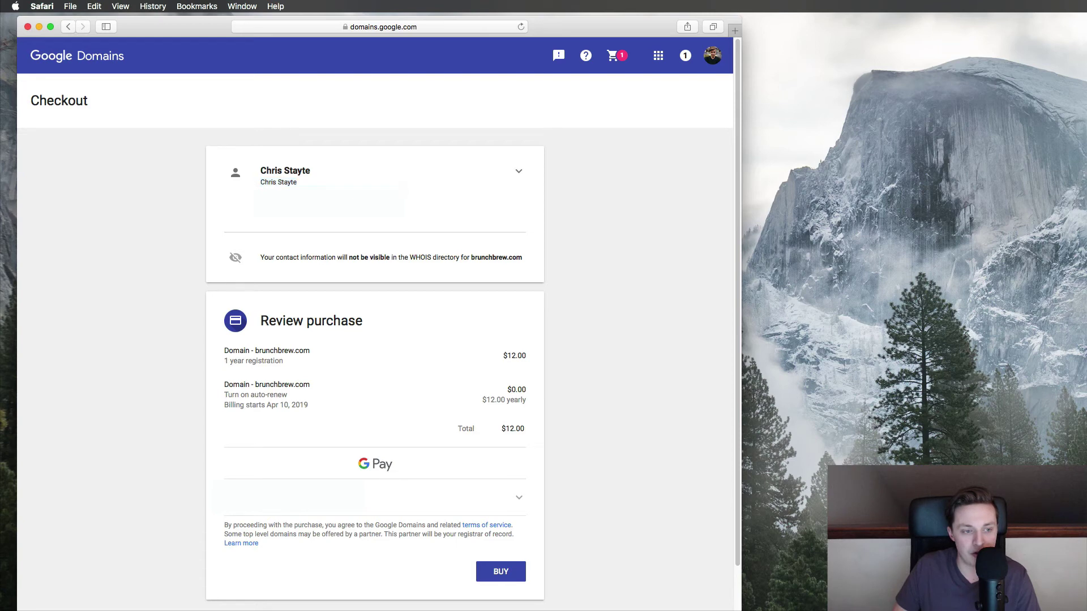
{"action": "triple_click", "coordinate": [249, 187]}
{"action": "left_click", "coordinate": [357, 225]}
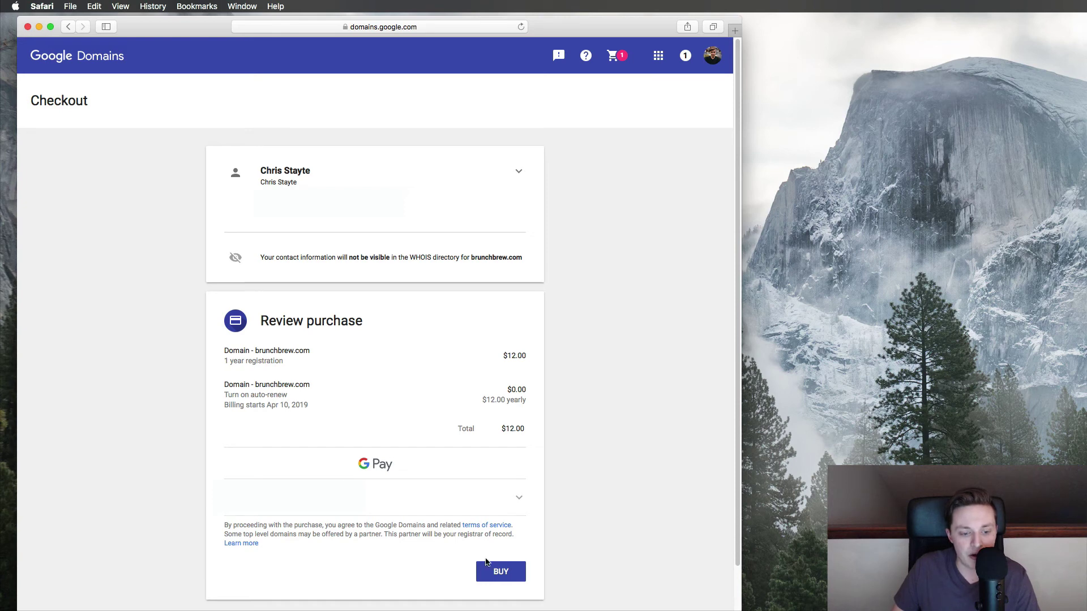
{"action": "left_click", "coordinate": [508, 578]}
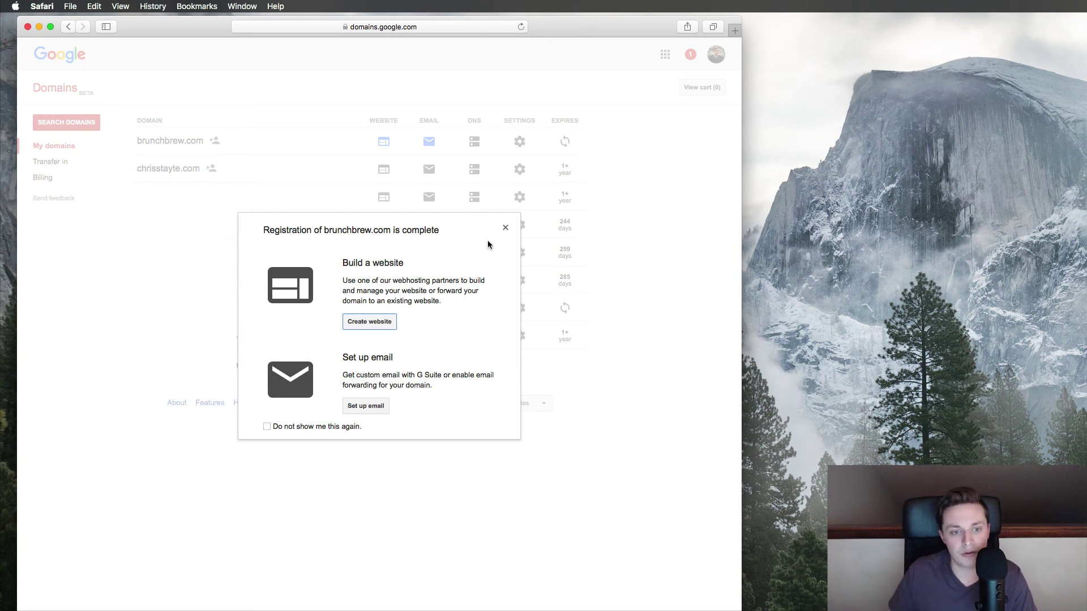
Close the registration-complete dialog and open brunchbrew.com from the My domains list.
{"action": "left_click", "coordinate": [506, 229]}
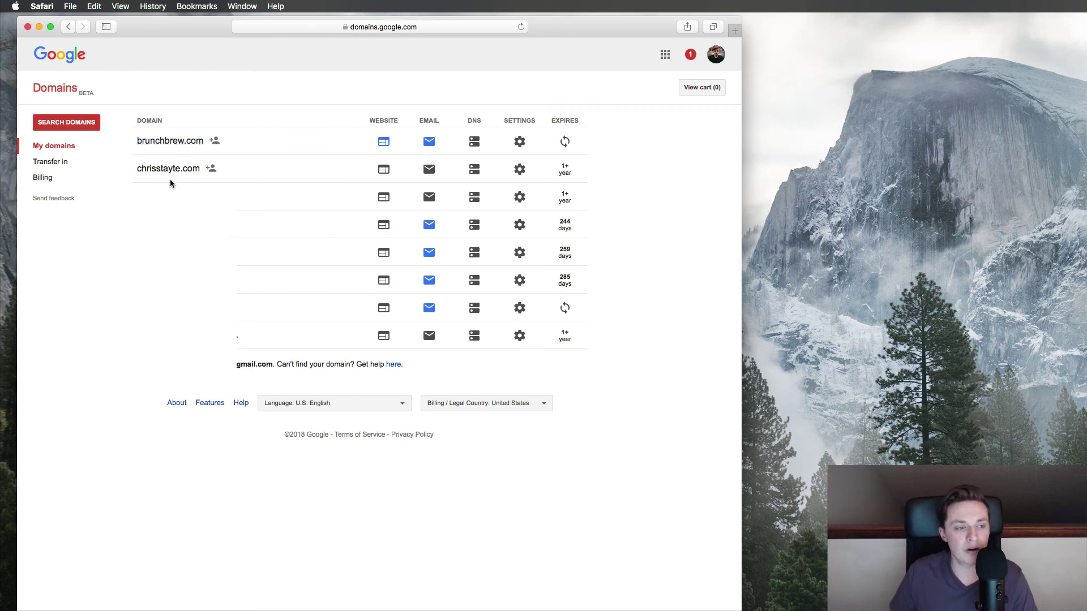
{"action": "left_click", "coordinate": [165, 146]}
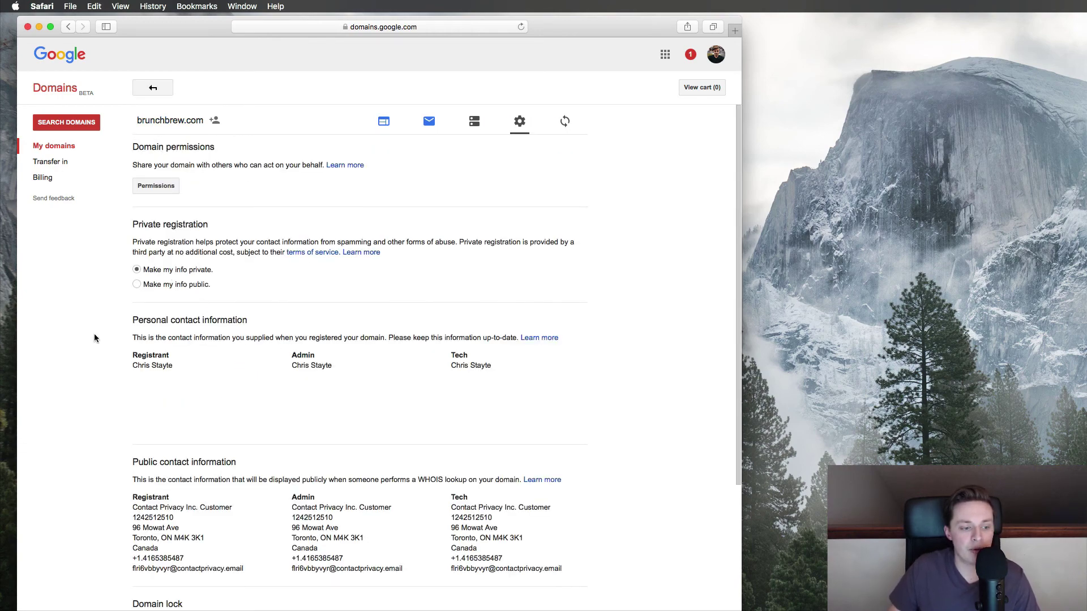
{"action": "key", "text": "super+a"}
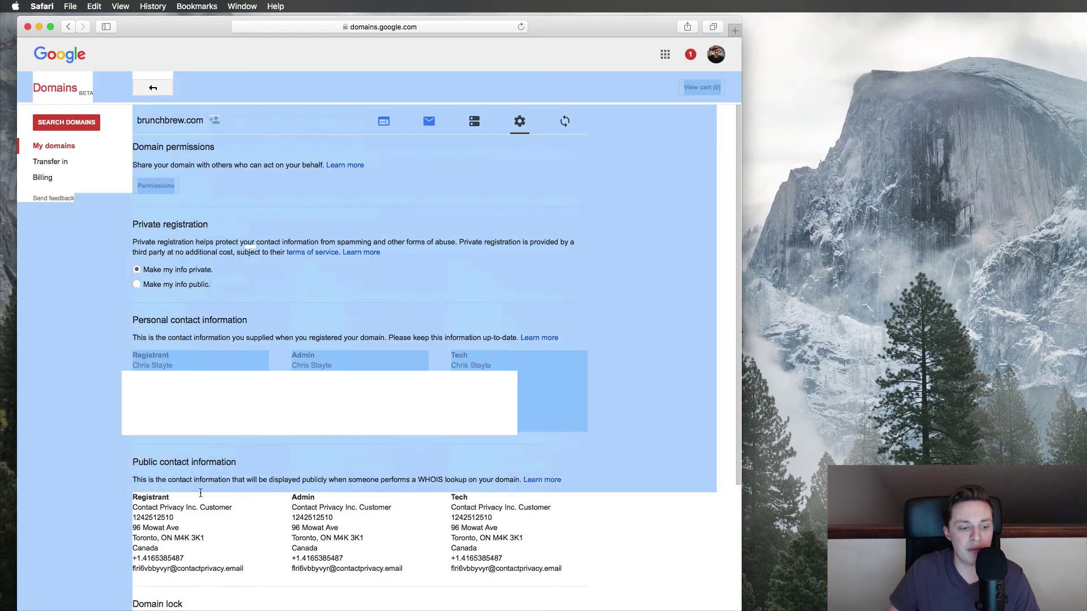
{"action": "left_click", "coordinate": [270, 514]}
{"action": "key", "text": "super+a"}
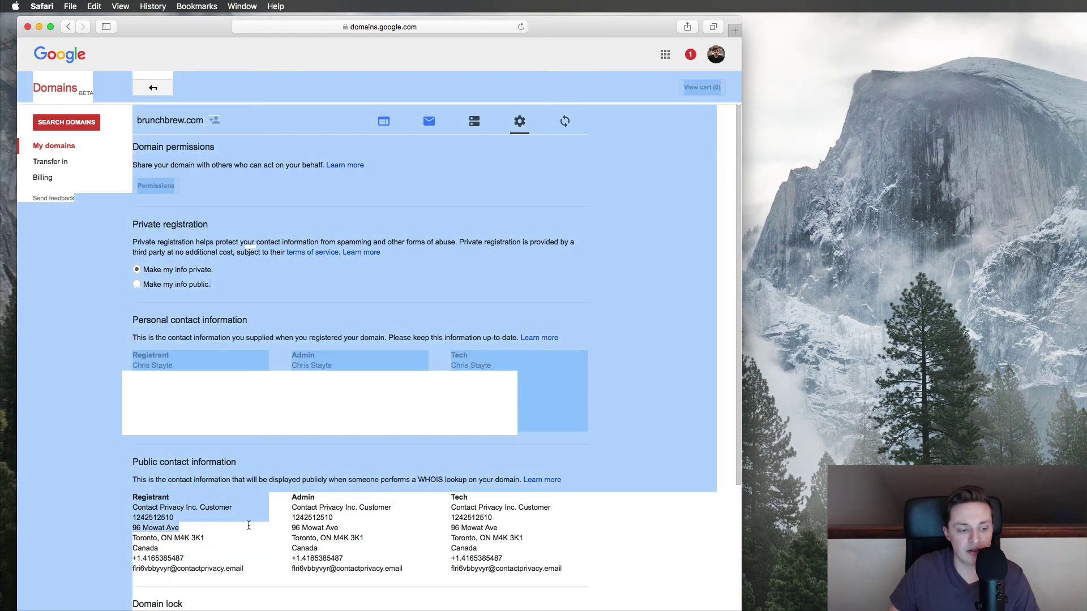
{"action": "left_click", "coordinate": [239, 524]}
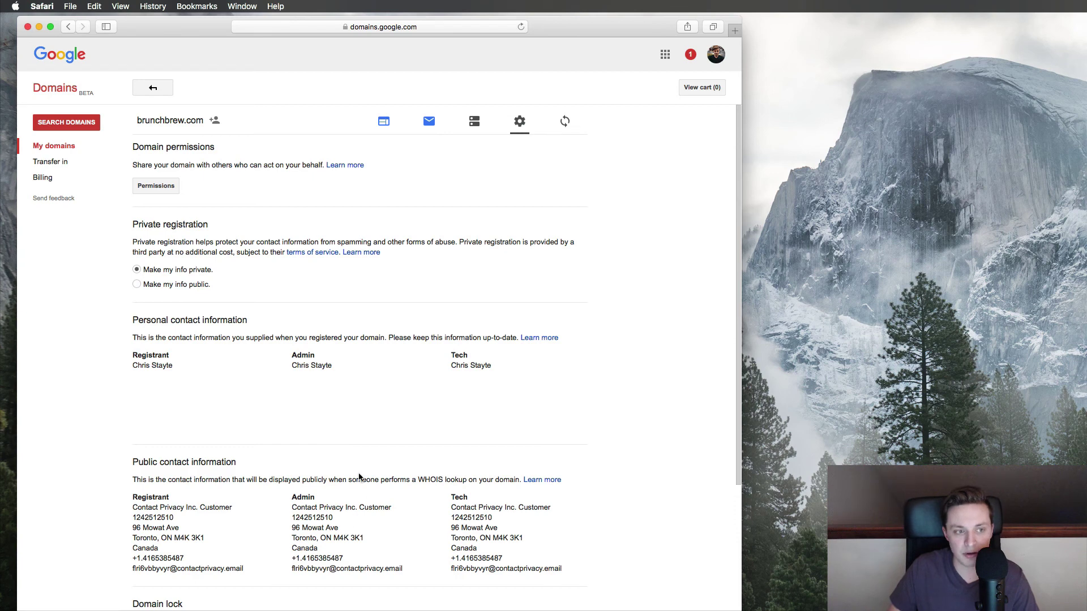